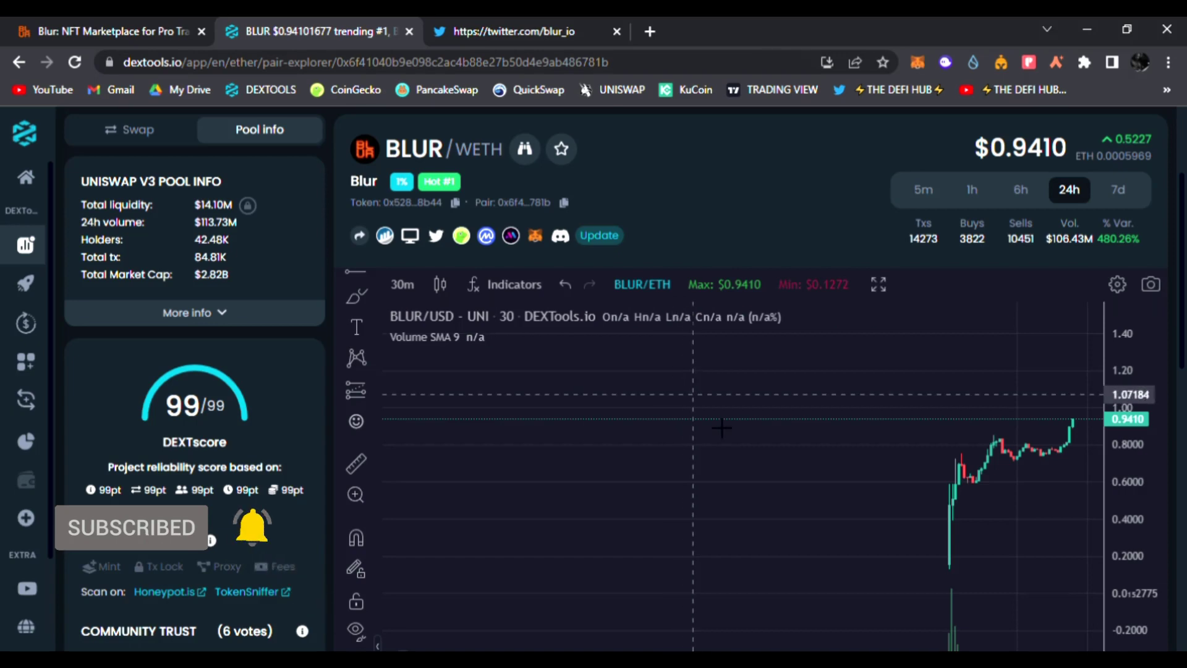
scroll(823, 482, "up", 2)
scroll(835, 497, "up", 2)
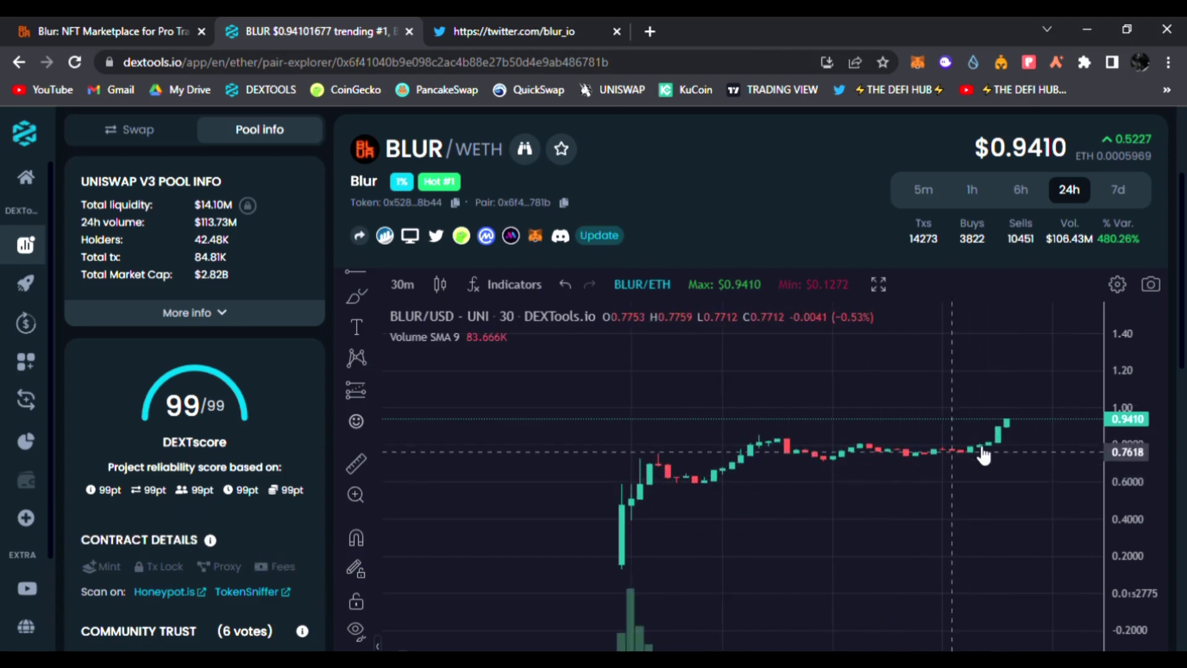
Visit Blur's Twitter profile, return to the BLUR/WETH chart, then show the blur.io homepage.
left_click(509, 21)
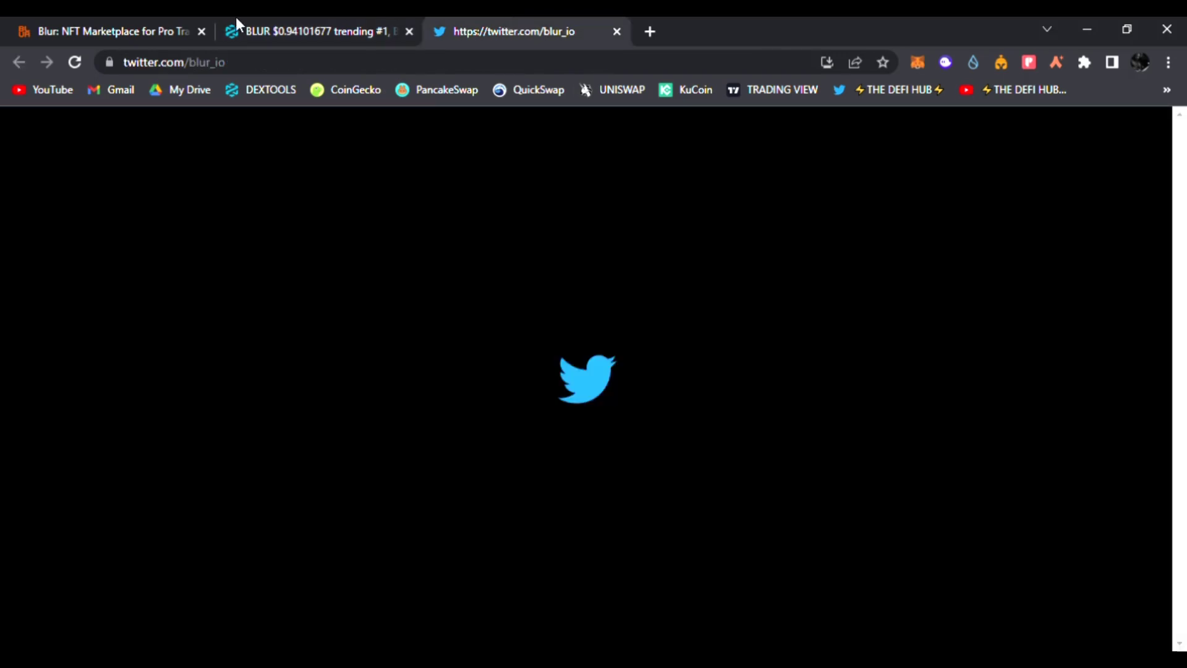
left_click(287, 33)
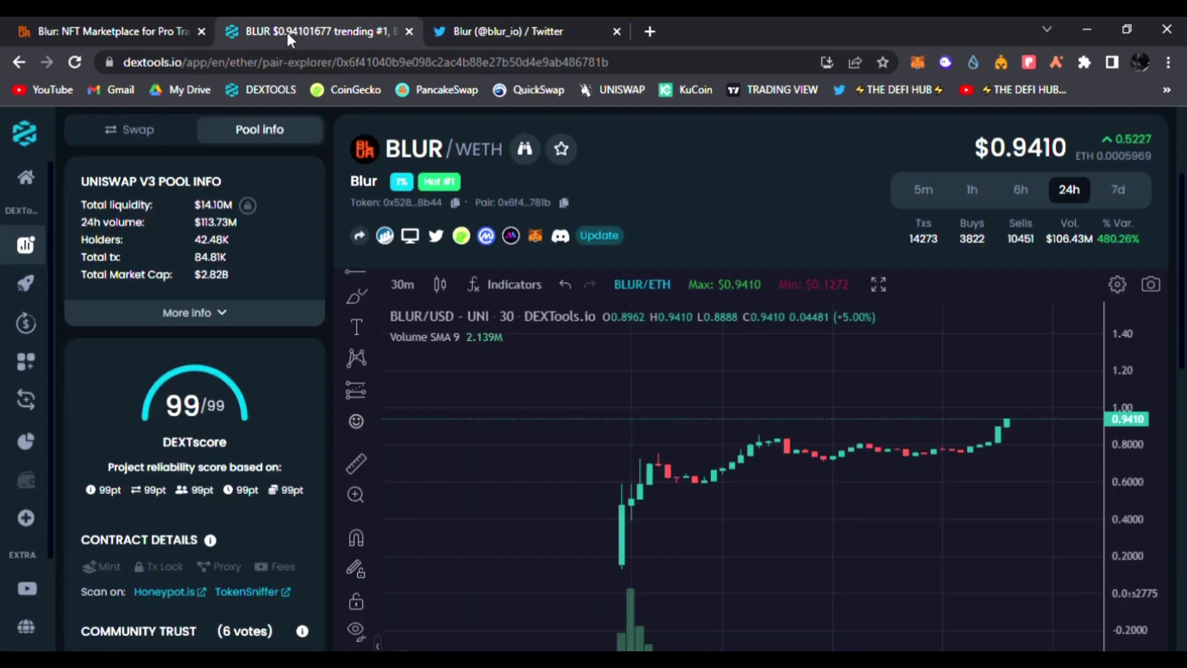
left_click(86, 30)
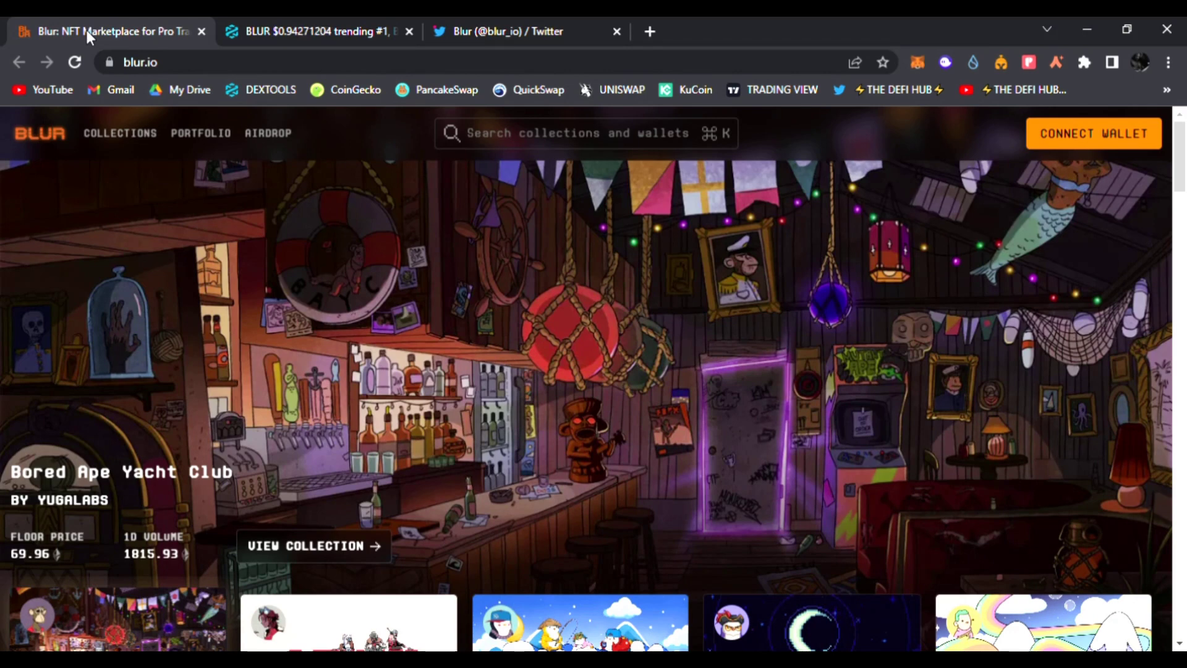
Return to the DEXTools BLUR/WETH chart, now reading $0.9427, up about 480%.
left_click(281, 38)
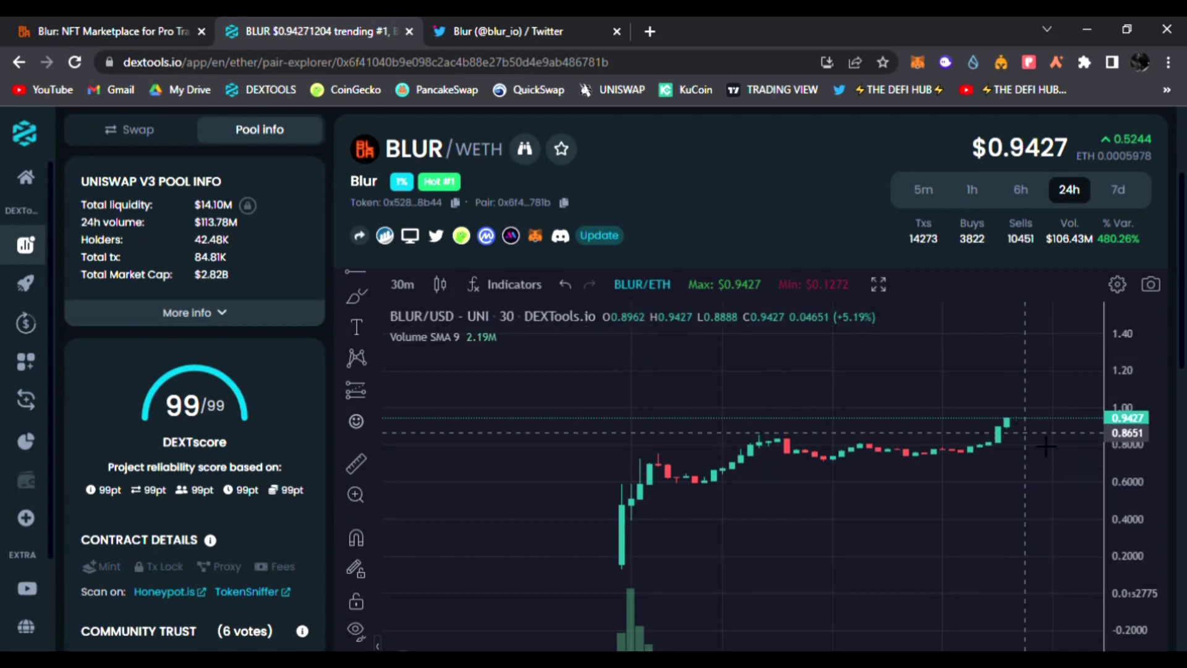
Rescale the BLUR/WETH price axis so it runs to about 1.60.
left_click_drag(1122, 455, 1122, 439)
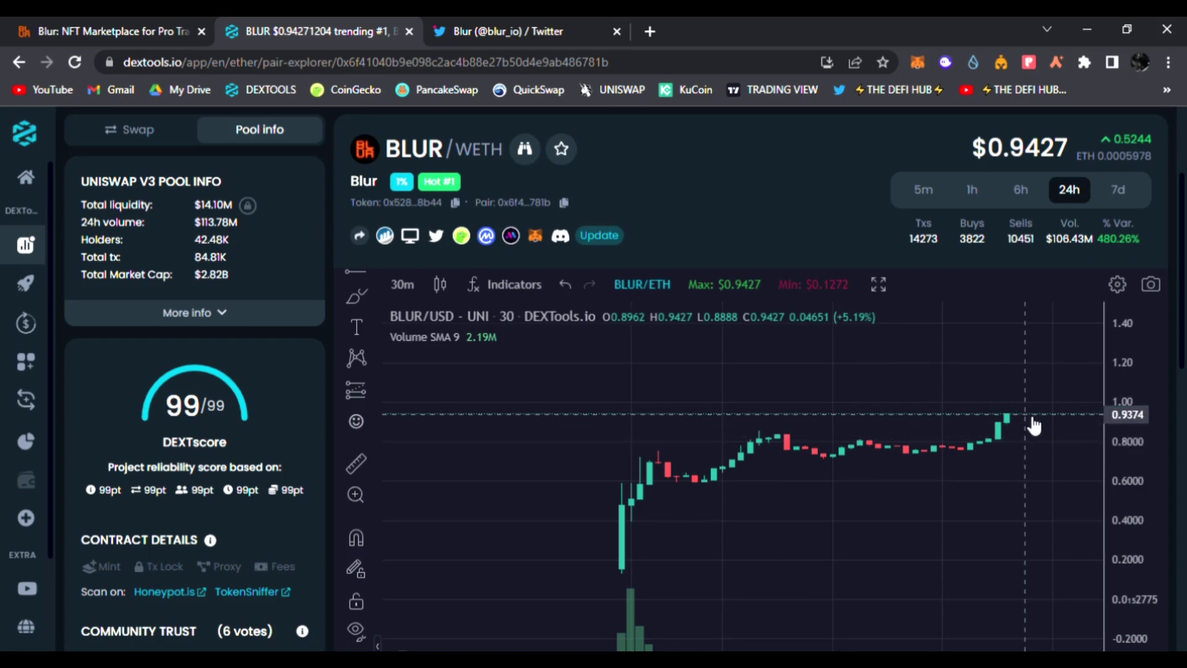
left_click_drag(1130, 363, 1137, 397)
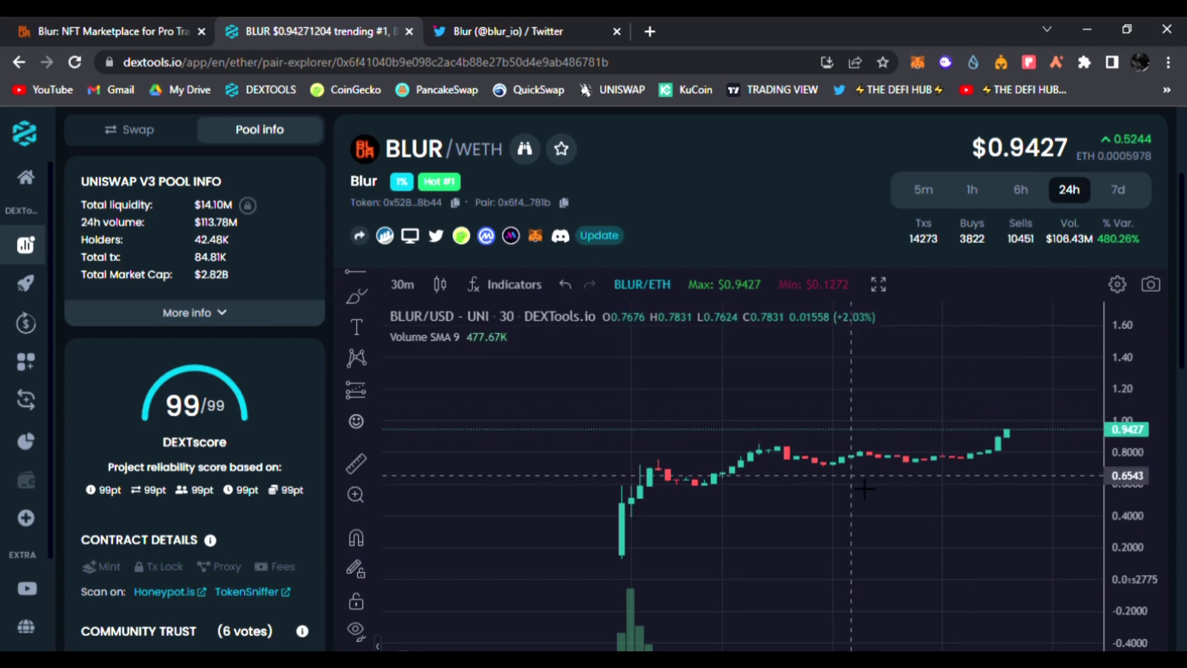
Browse Blur's tweets past the pinned launch tweet, then return to the chart at $0.9454.
left_click(462, 27)
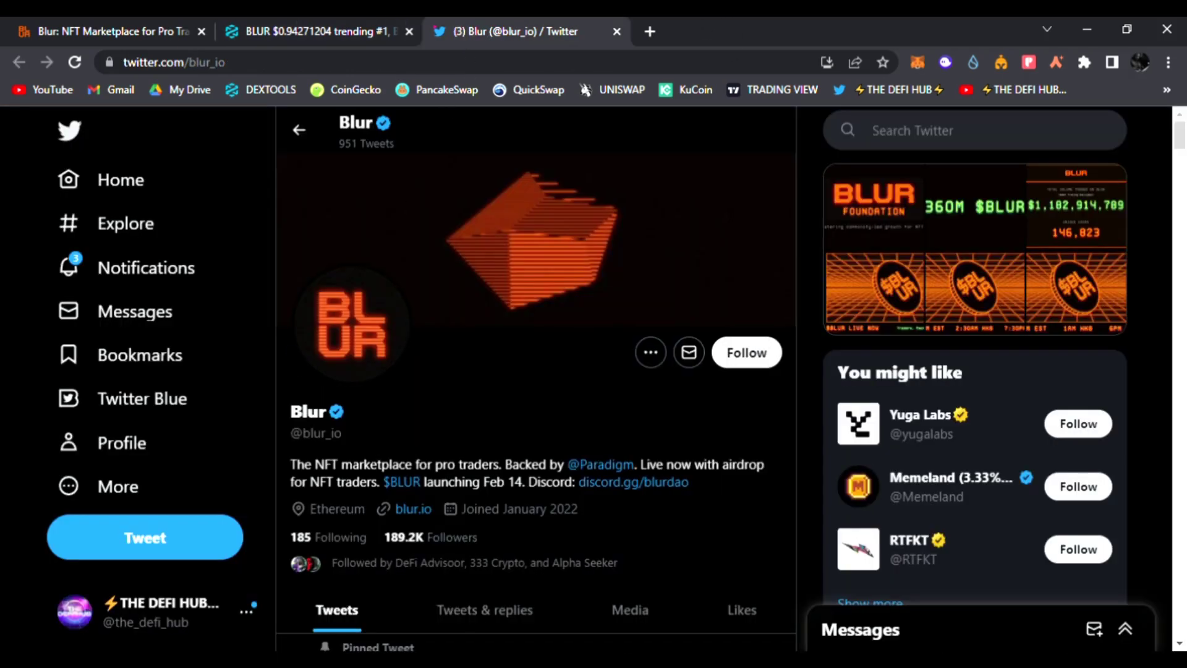
scroll(595, 483, "down", 2)
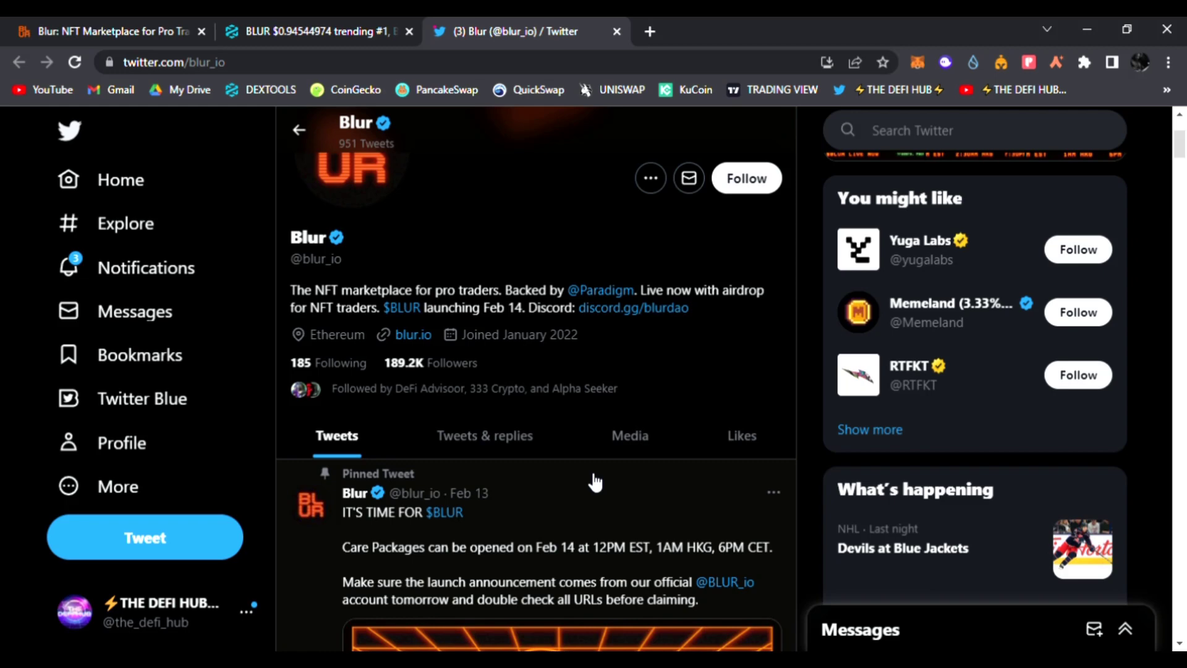
scroll(416, 313, "up", 1)
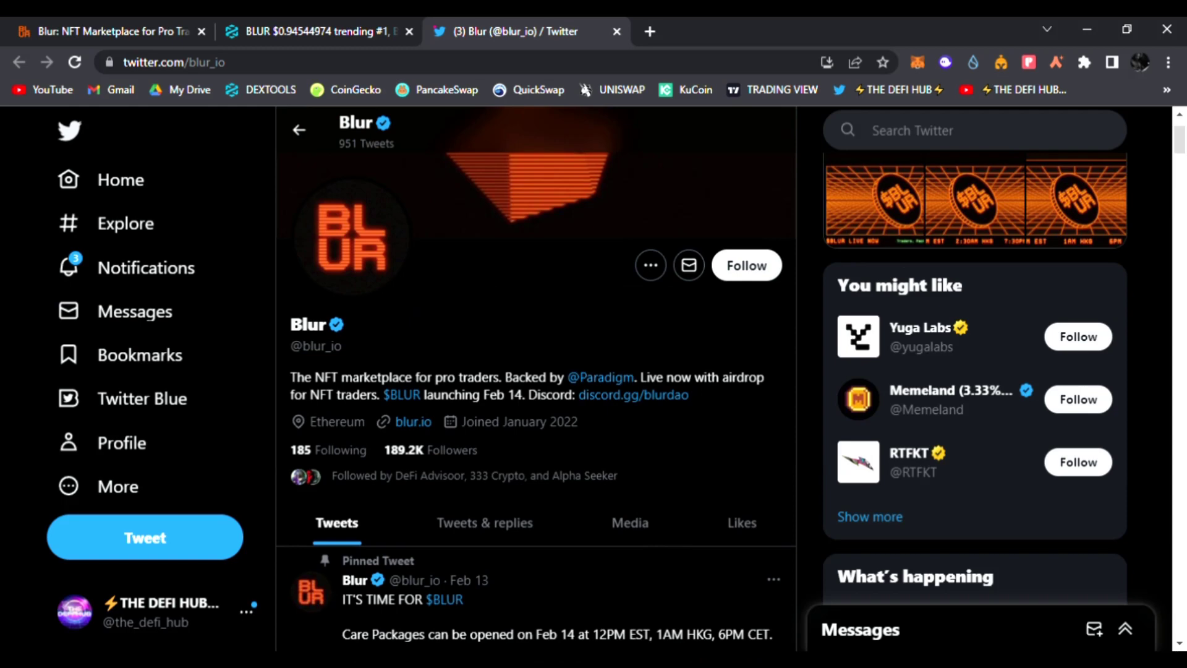
scroll(596, 423, "down", 1)
scroll(596, 418, "down", 3)
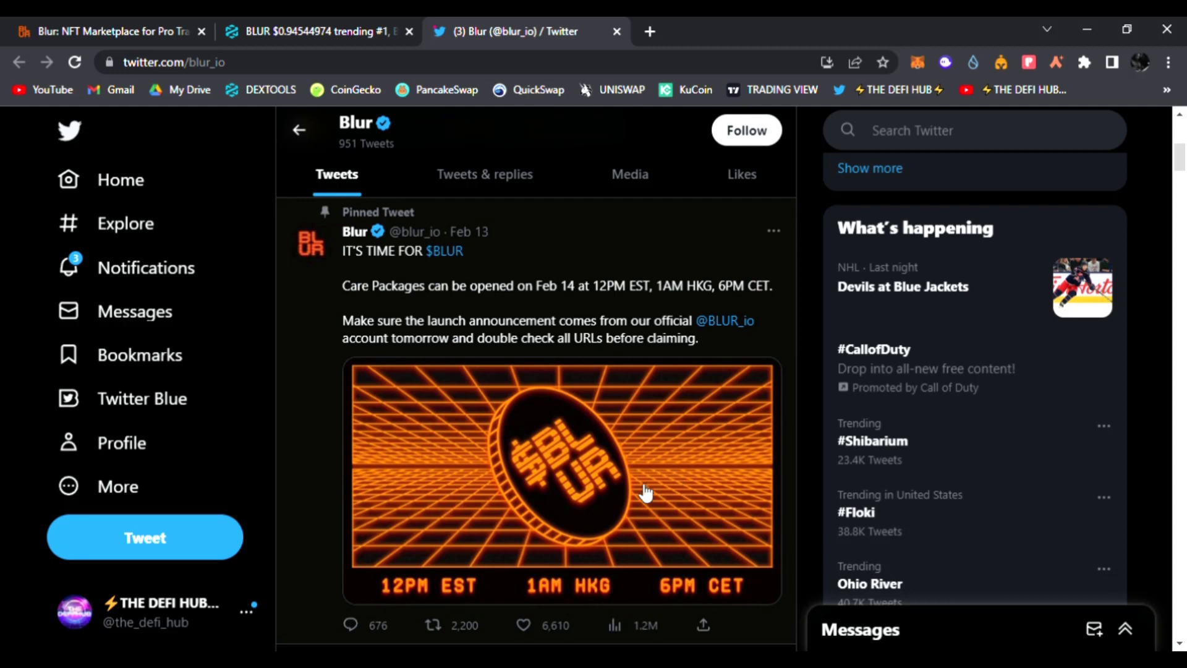
scroll(656, 423, "down", 2)
scroll(640, 365, "down", 1)
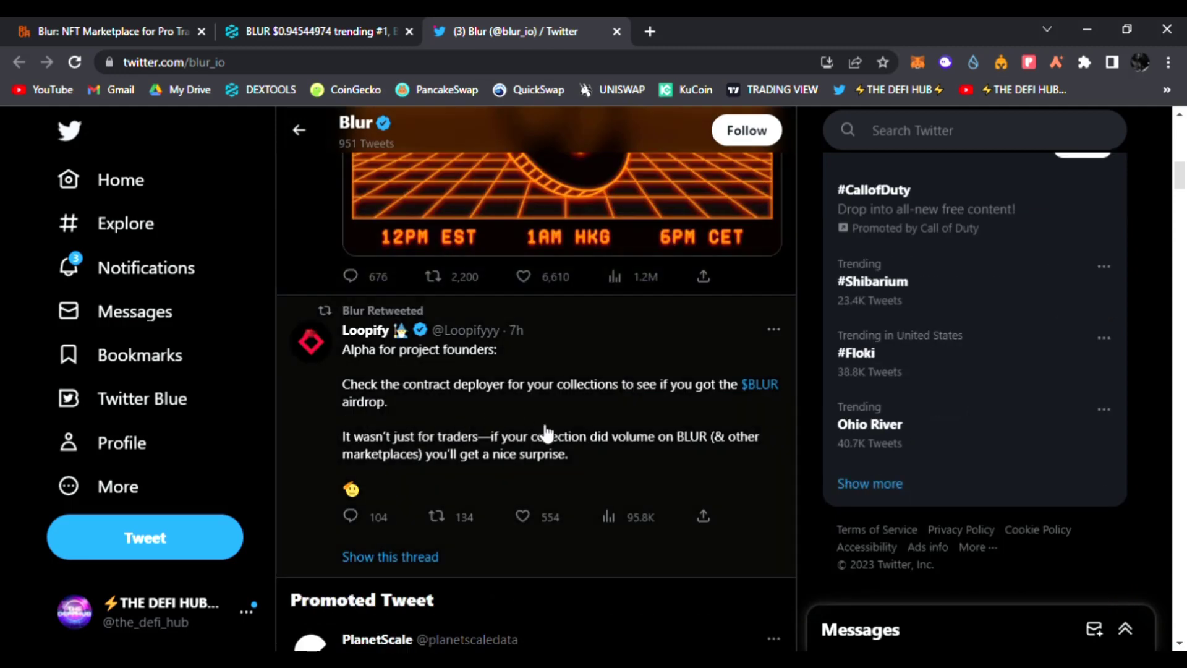
scroll(546, 434, "down", 2)
scroll(546, 434, "down", 2)
scroll(545, 433, "down", 5)
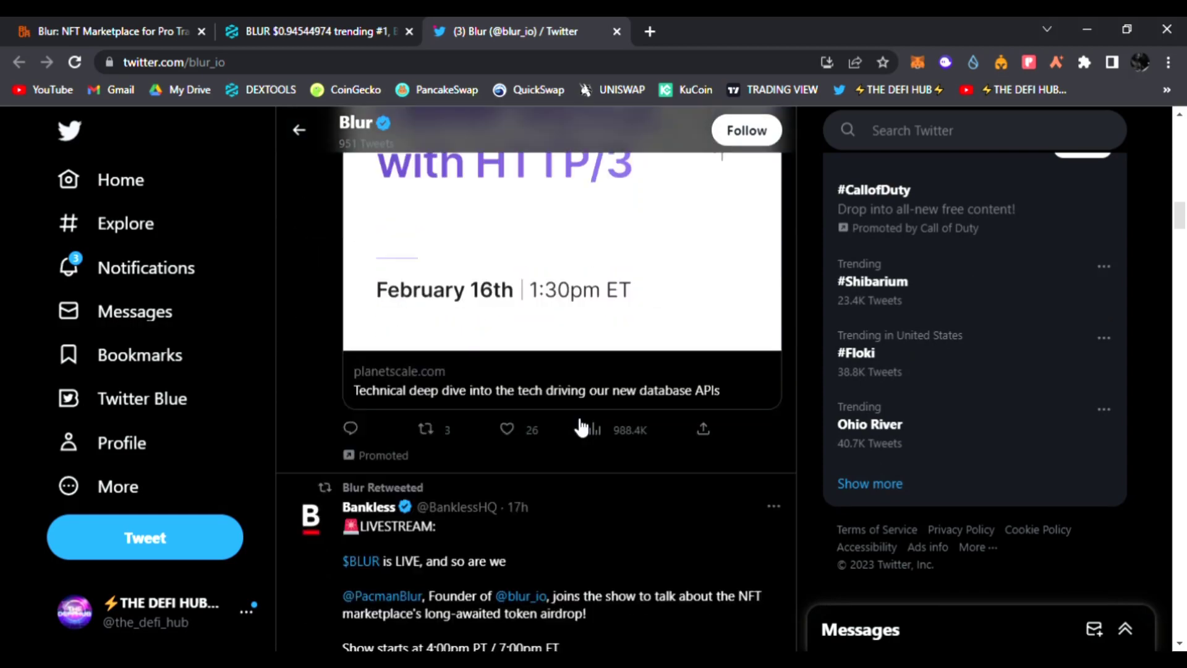
scroll(581, 424, "down", 5)
scroll(561, 435, "up", 5)
scroll(575, 480, "up", 7)
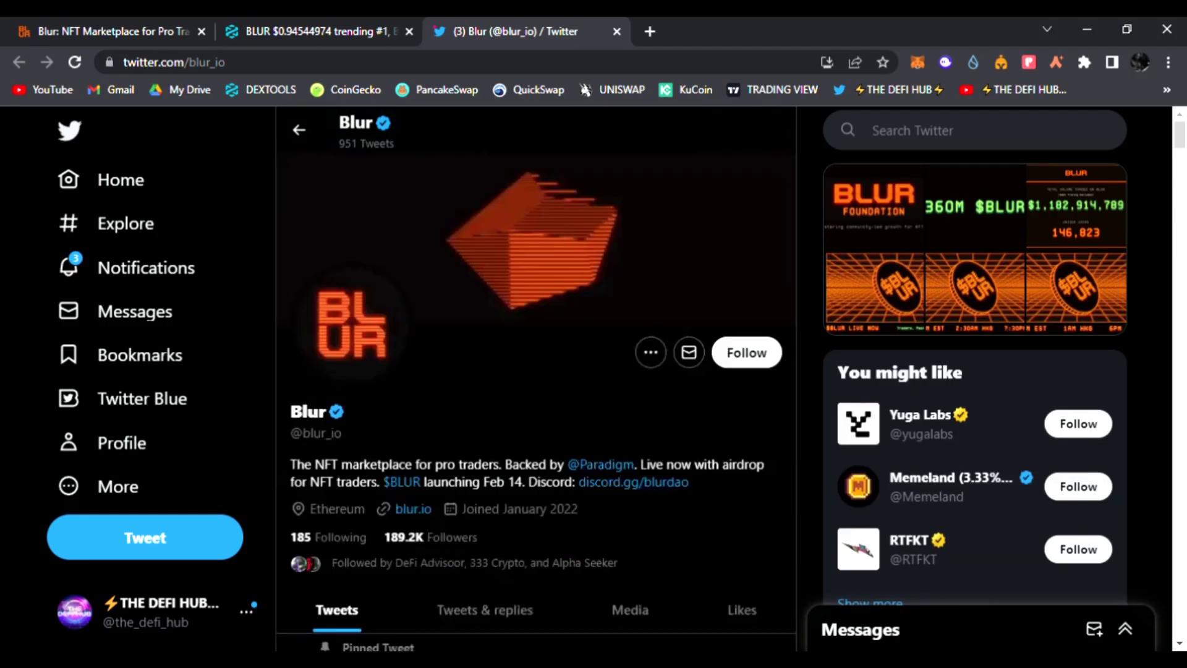
left_click(259, 26)
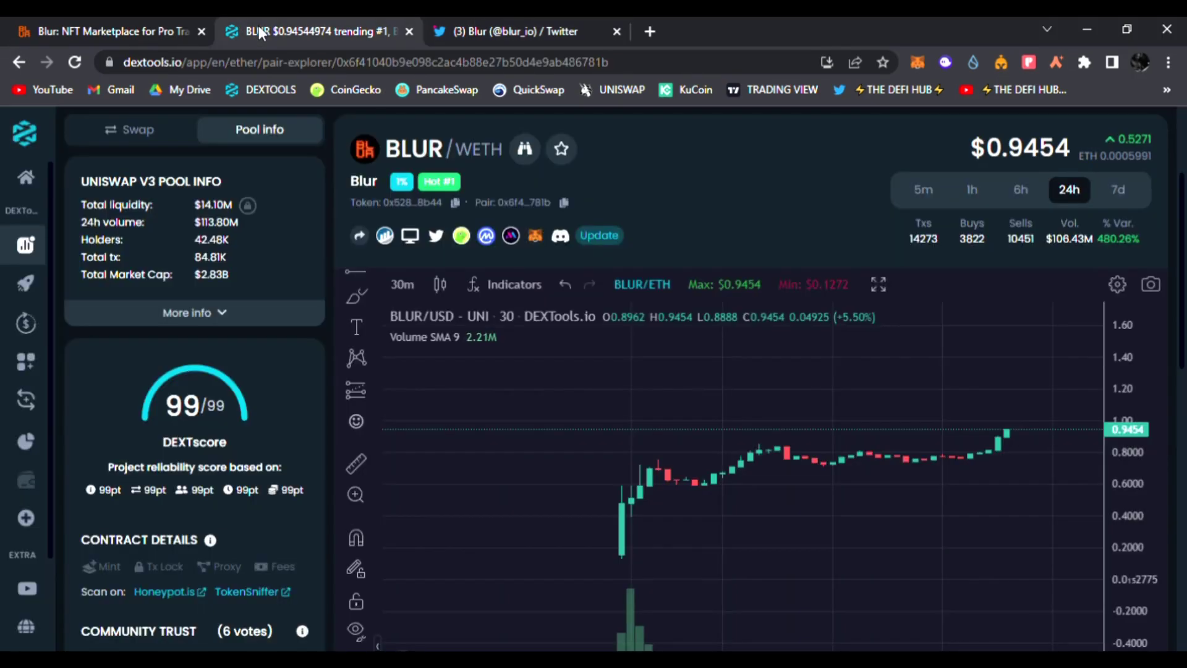
Browse blur.io down to the backers list, then return to the chart at $0.9446.
left_click(108, 28)
scroll(478, 427, "down", 3)
scroll(489, 417, "down", 1)
scroll(504, 411, "down", 1)
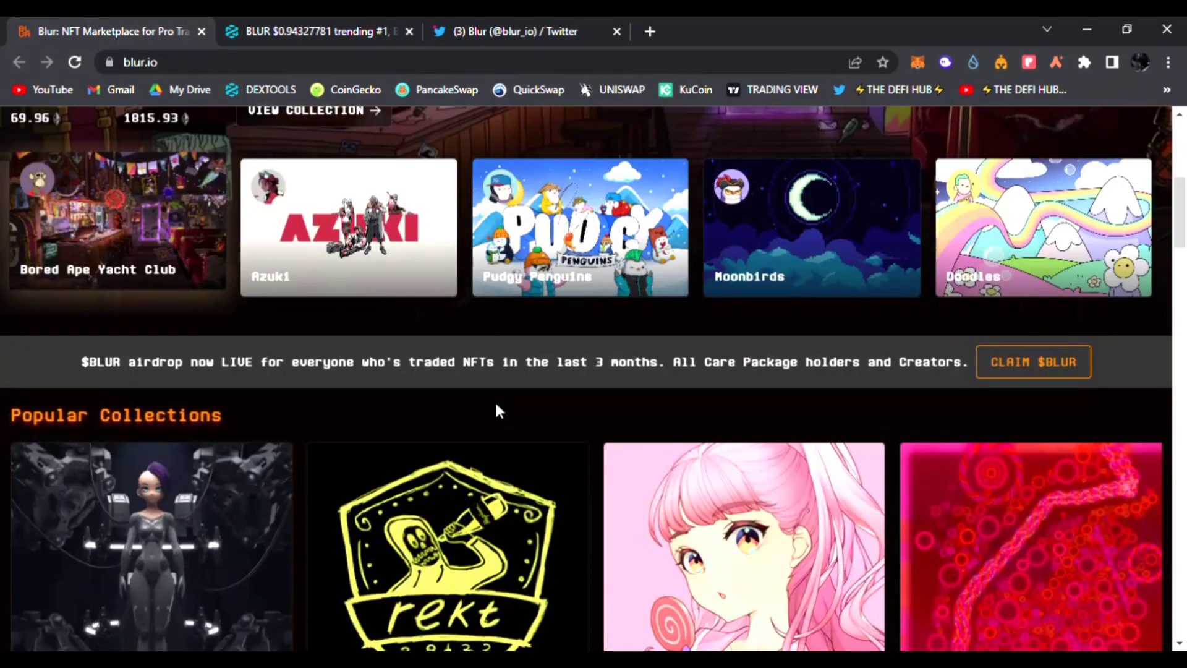
scroll(494, 400, "up", 5)
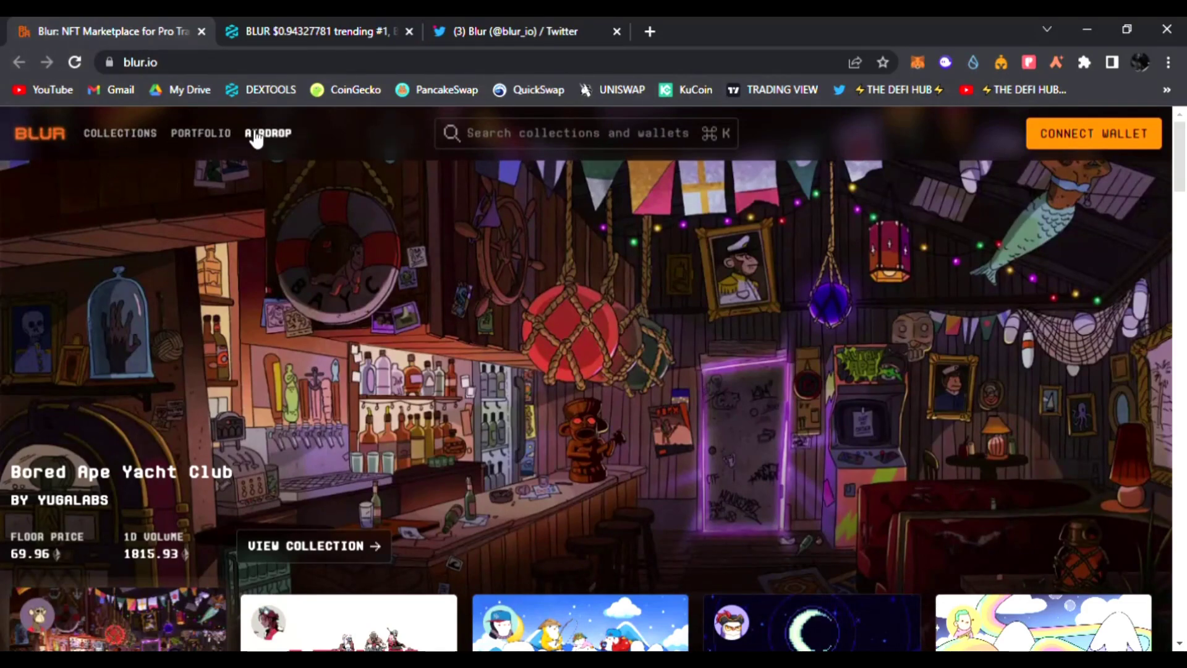
scroll(350, 348, "down", 2)
scroll(350, 348, "down", 3)
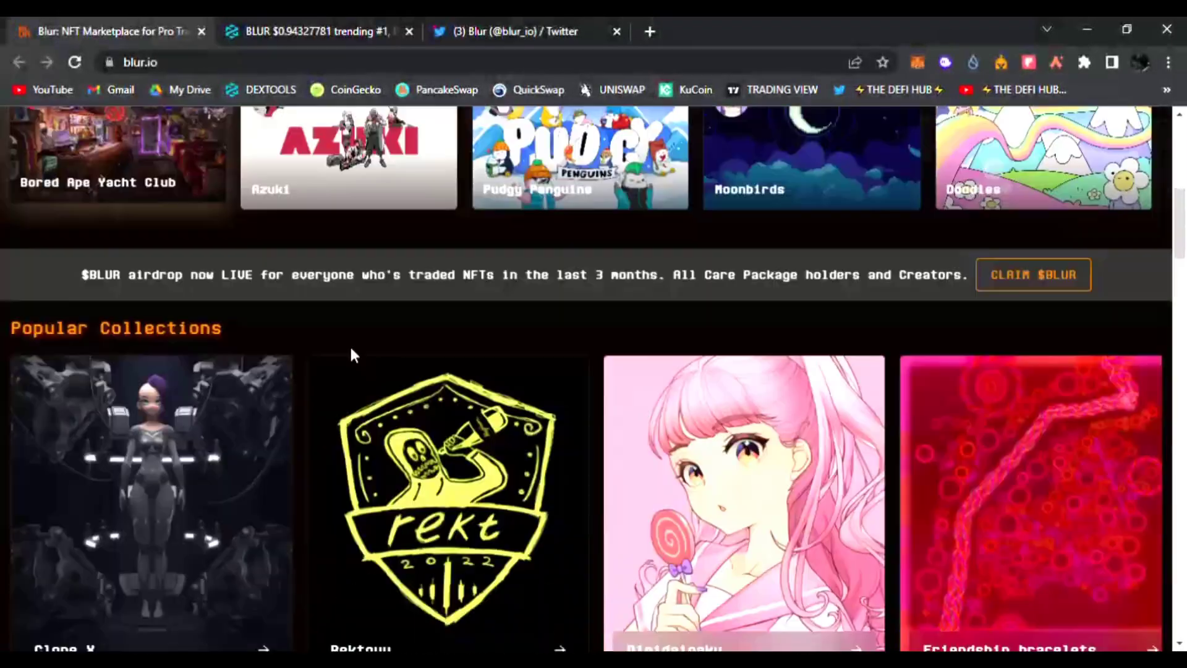
scroll(350, 344, "down", 2)
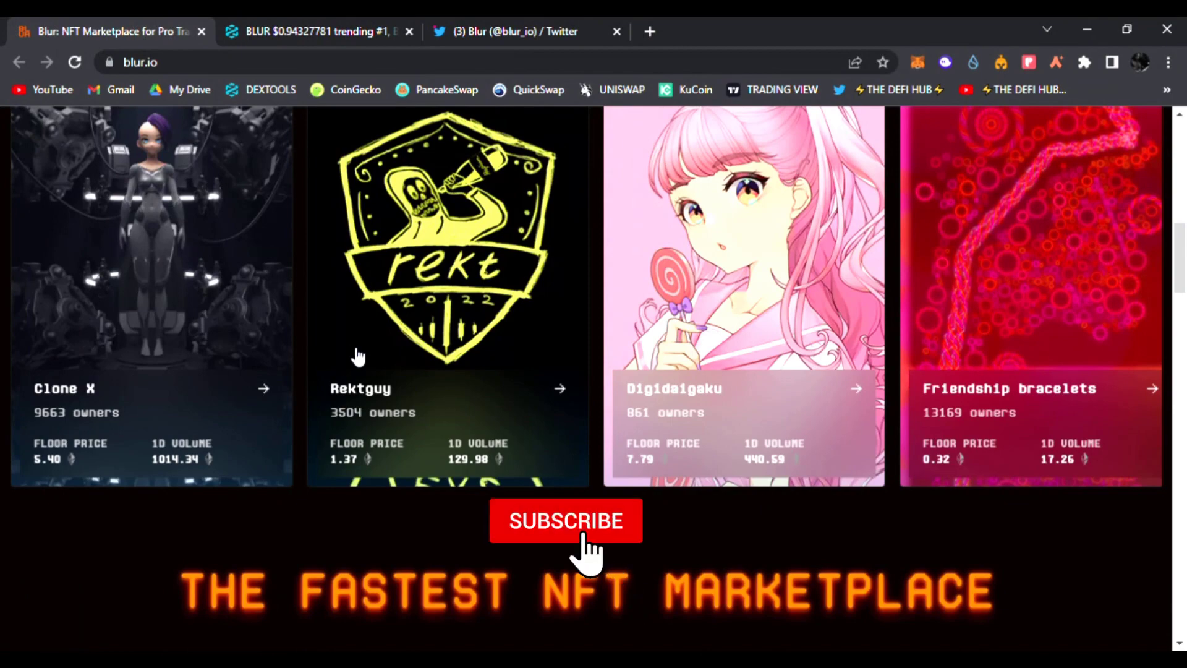
scroll(353, 356, "down", 5)
scroll(353, 352, "down", 4)
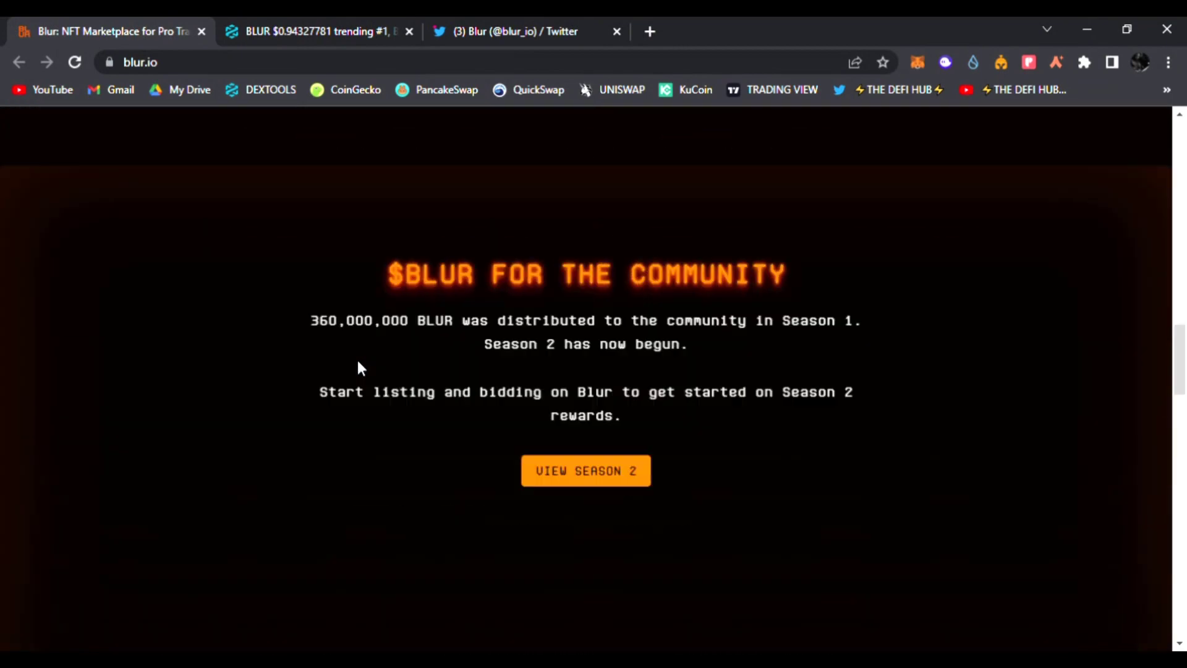
scroll(357, 359, "down", 5)
scroll(357, 359, "up", 6)
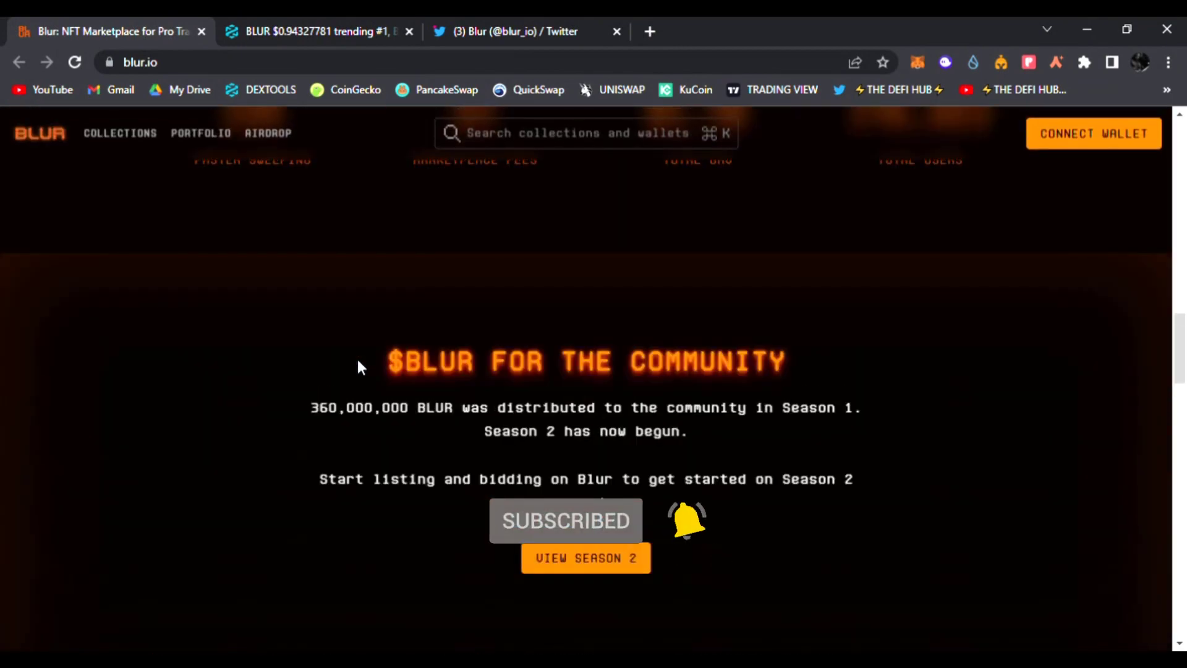
scroll(360, 366, "down", 2)
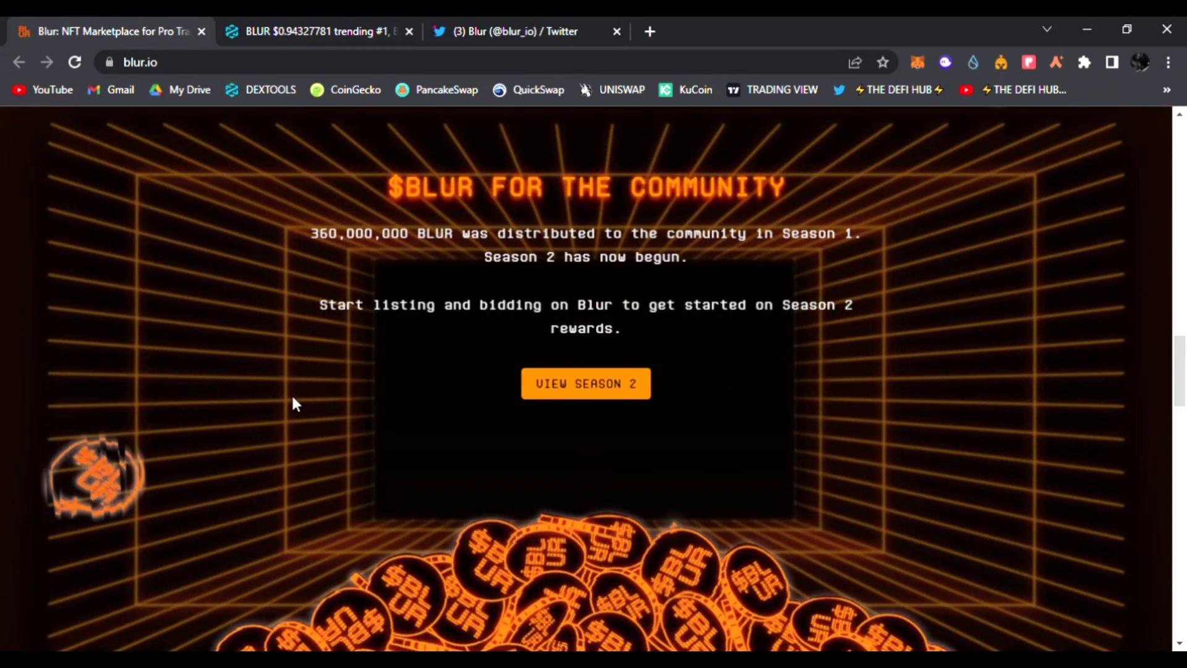
scroll(292, 401, "down", 3)
scroll(292, 396, "down", 2)
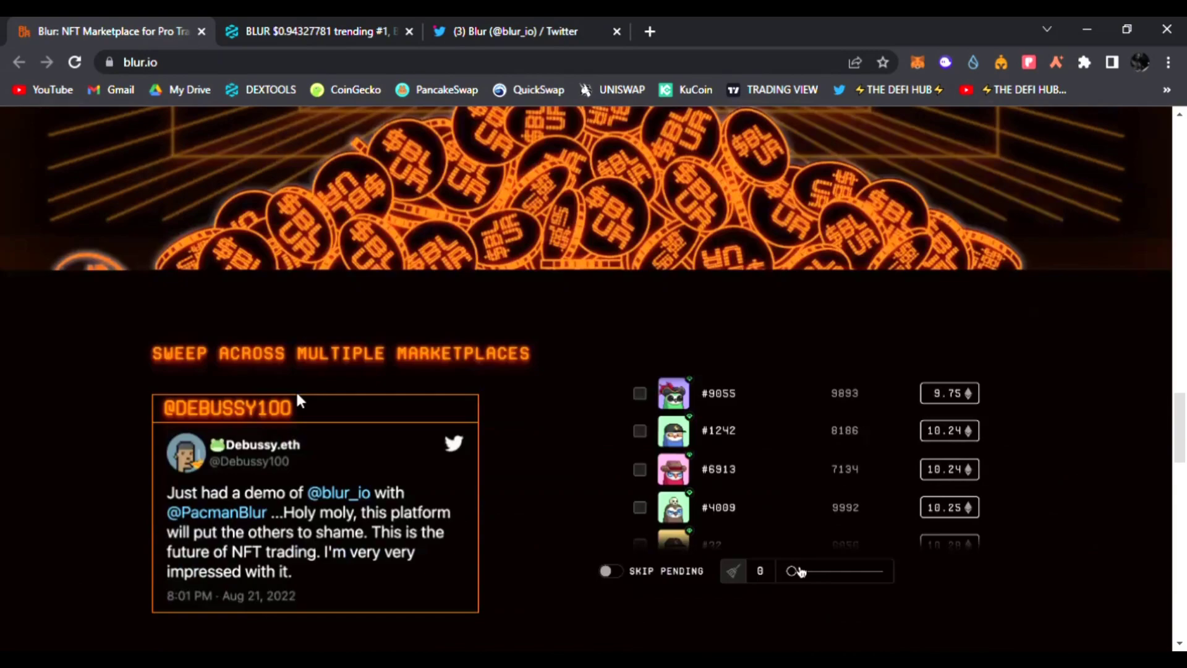
scroll(300, 397, "down", 2)
scroll(347, 398, "down", 5)
scroll(358, 399, "down", 5)
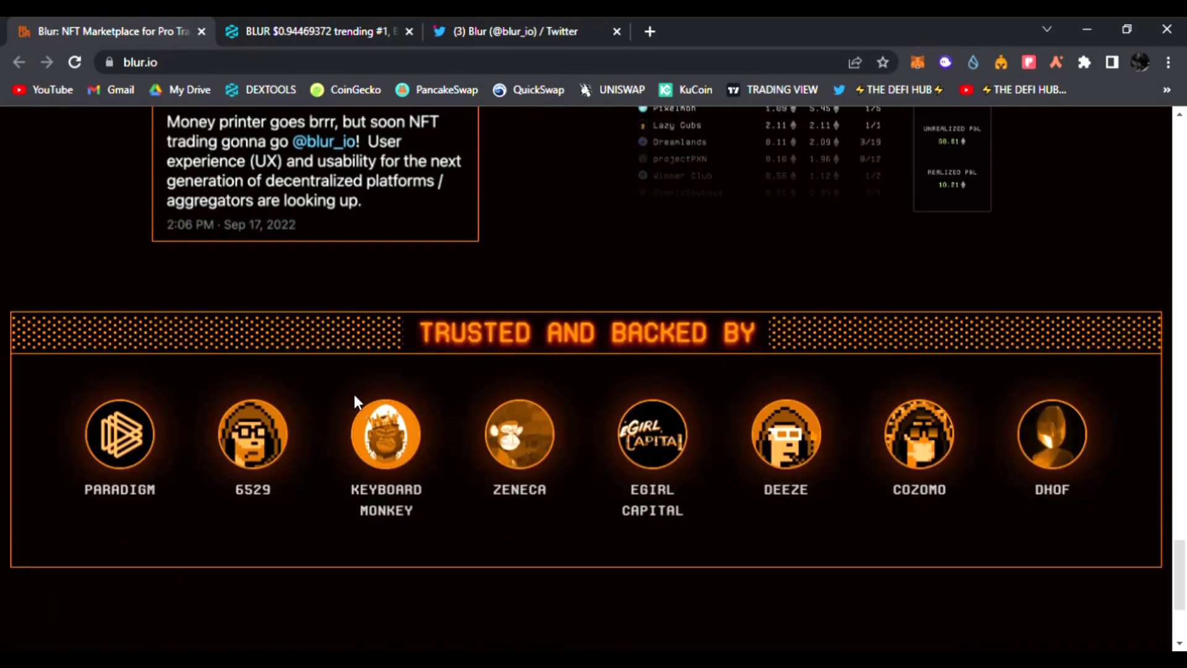
scroll(354, 394, "down", 2)
scroll(479, 384, "up", 15)
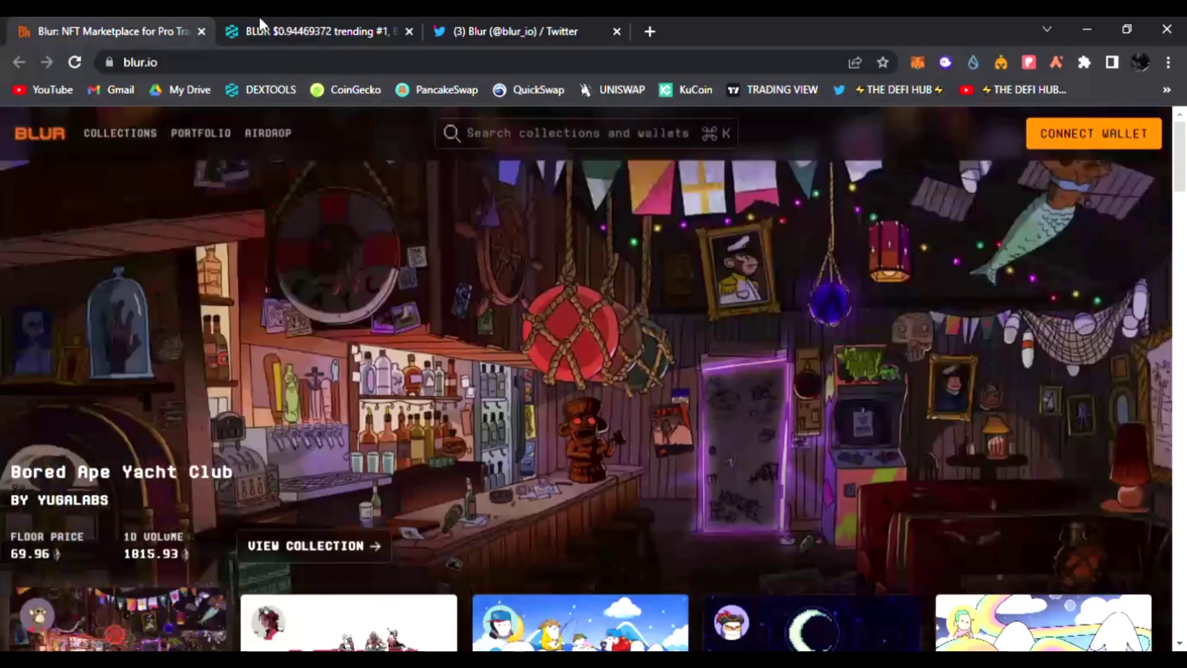
left_click(259, 31)
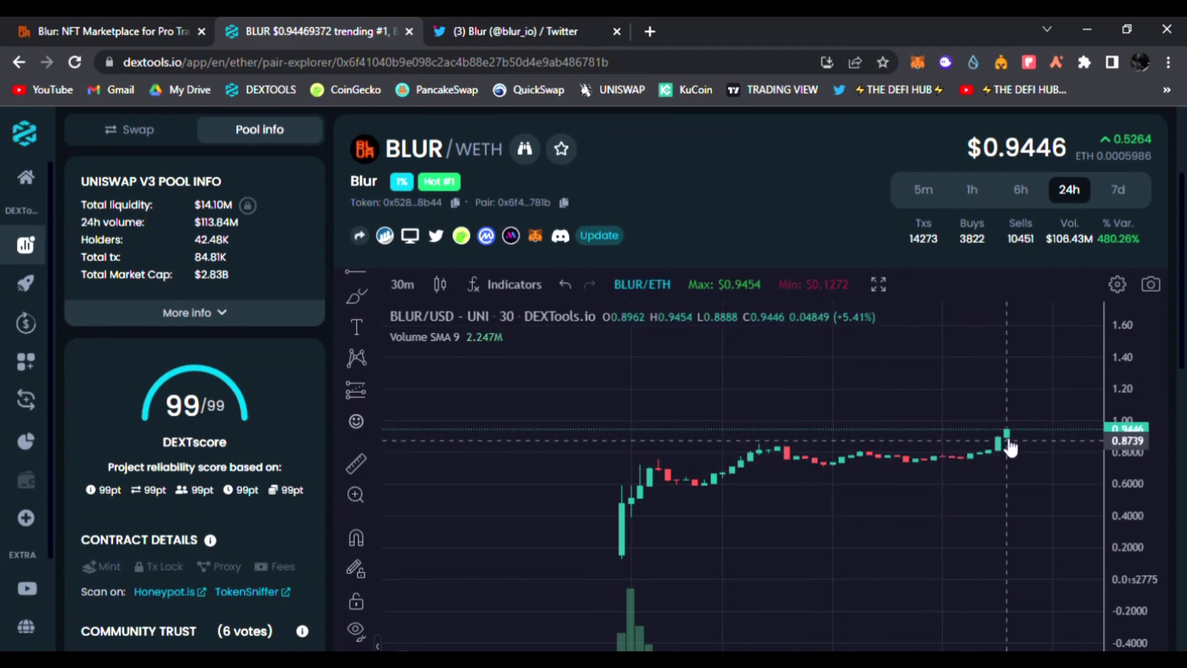
Stretch the BLUR/WETH price axis to compress the candles, with price at $0.9464.
left_click_drag(1140, 468, 1141, 484)
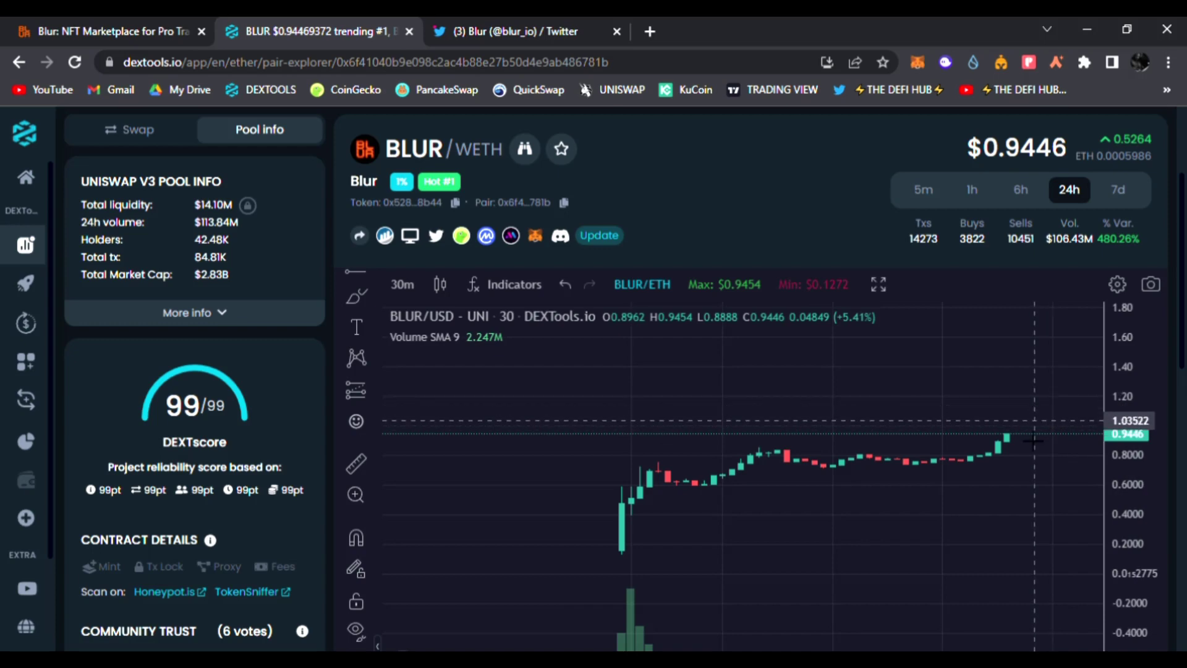
scroll(1064, 414, "up", 2)
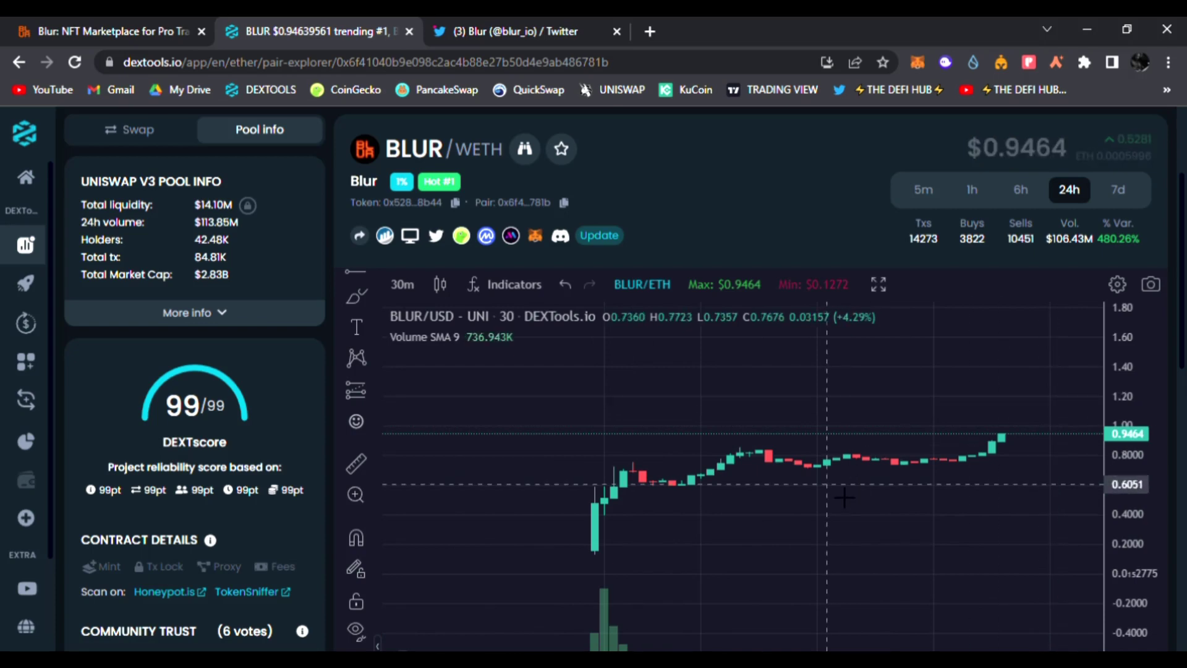
Cycle through the Twitter, blur.io and DEXTools tabs, ending on the chart at $0.9458.
left_click(520, 29)
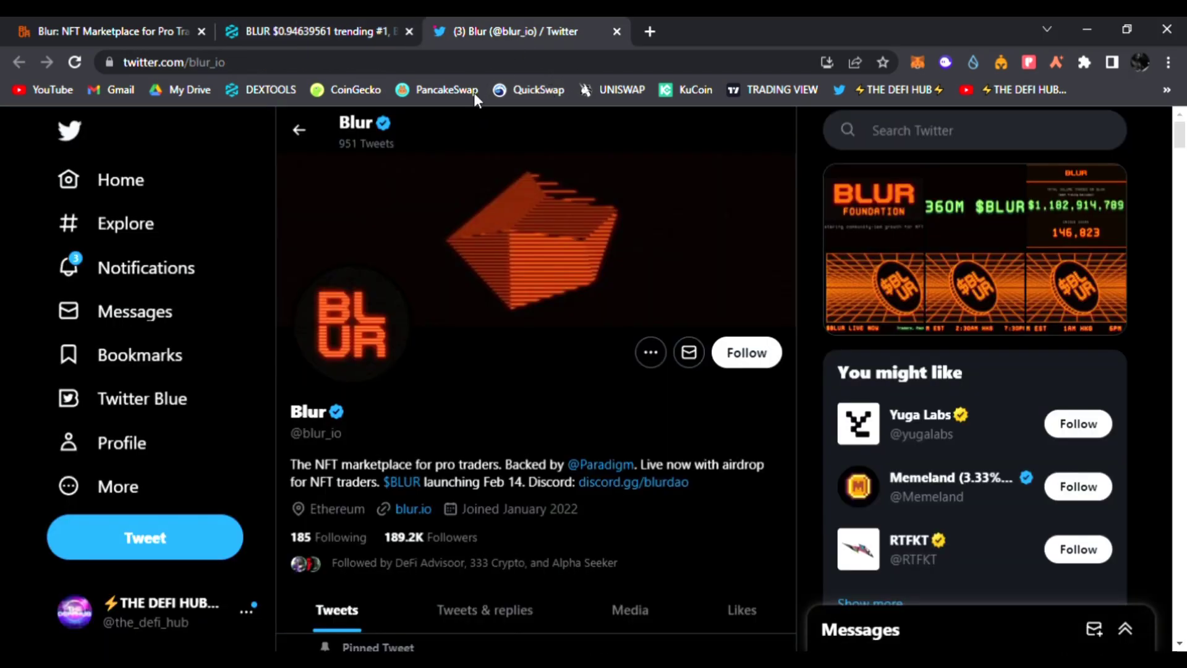
scroll(418, 311, "down", 3)
scroll(450, 322, "up", 3)
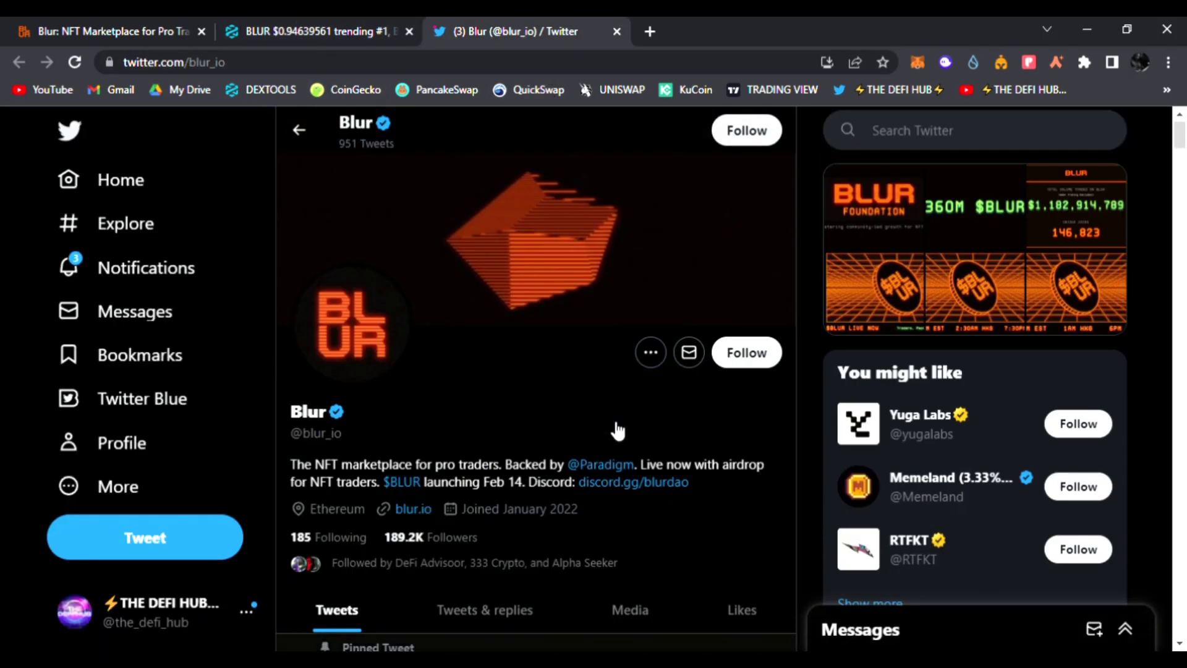
left_click(321, 26)
left_click(115, 22)
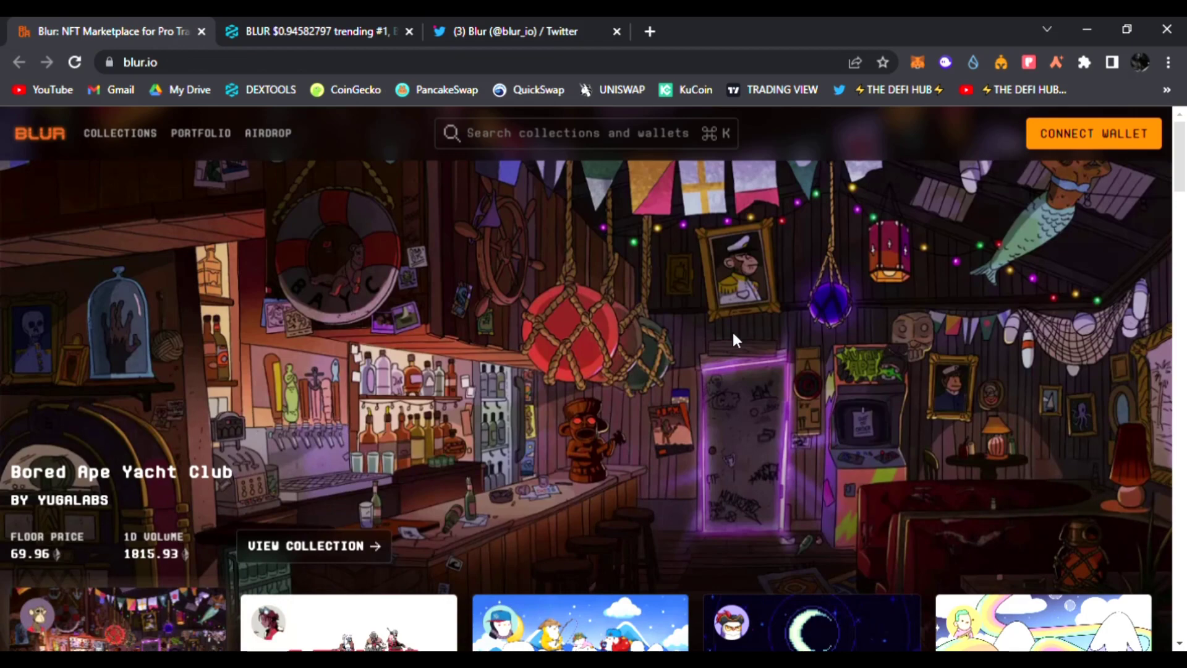
left_click(318, 25)
left_click(59, 22)
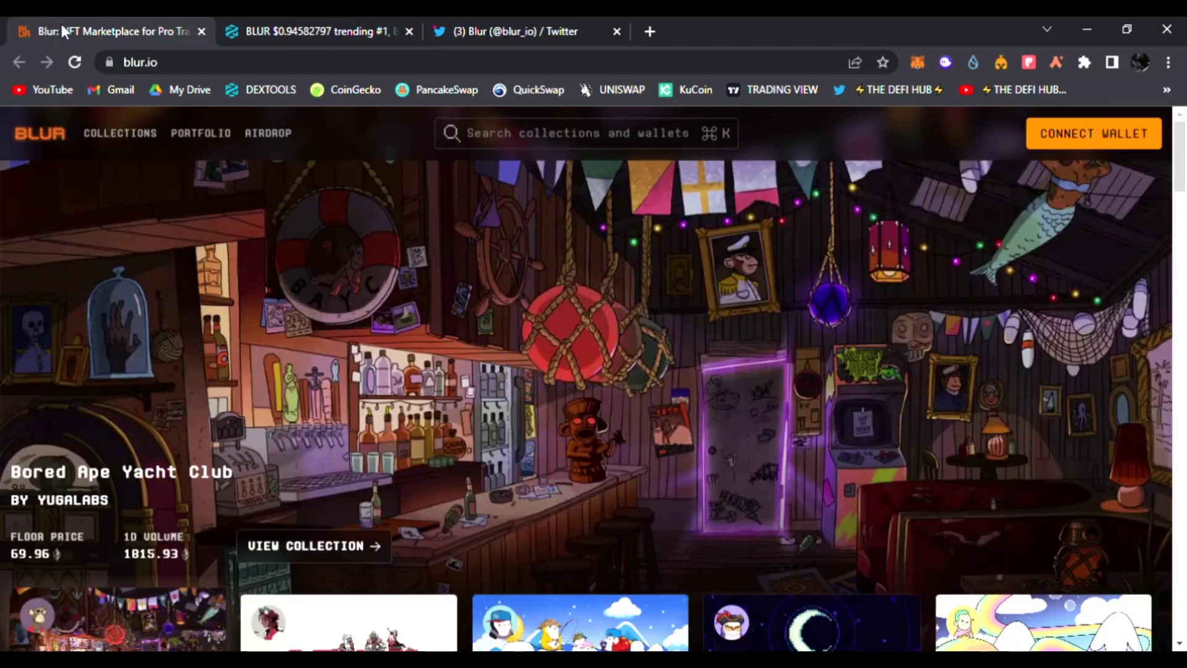
left_click(496, 29)
left_click(287, 33)
left_click(147, 28)
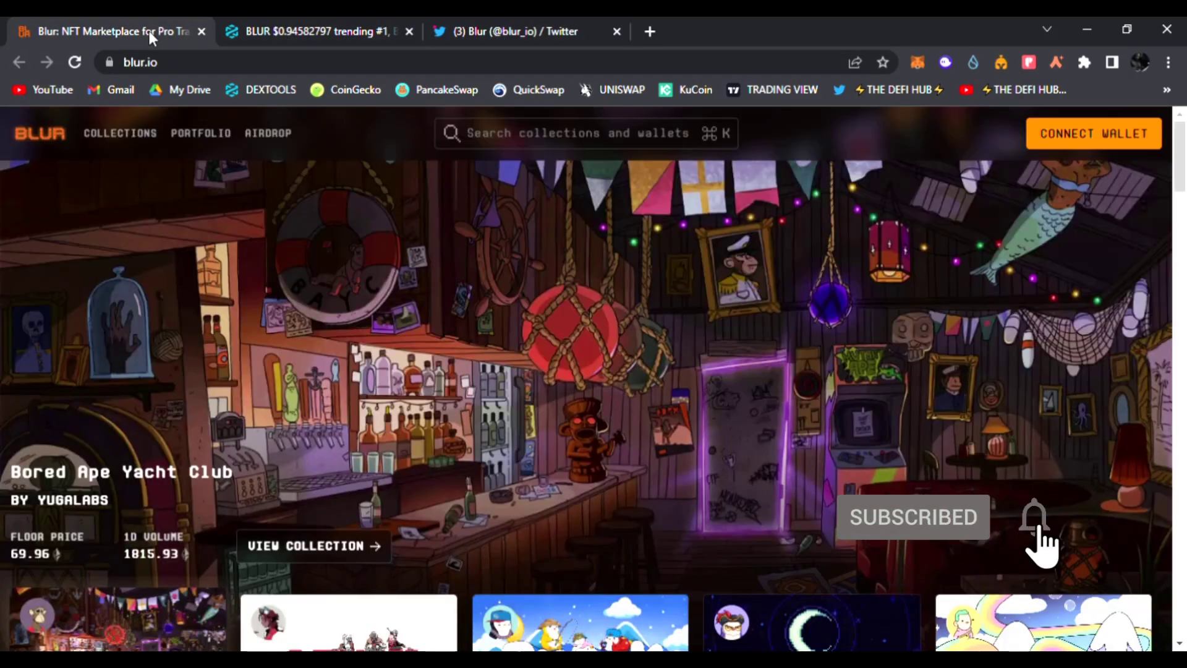
left_click(290, 34)
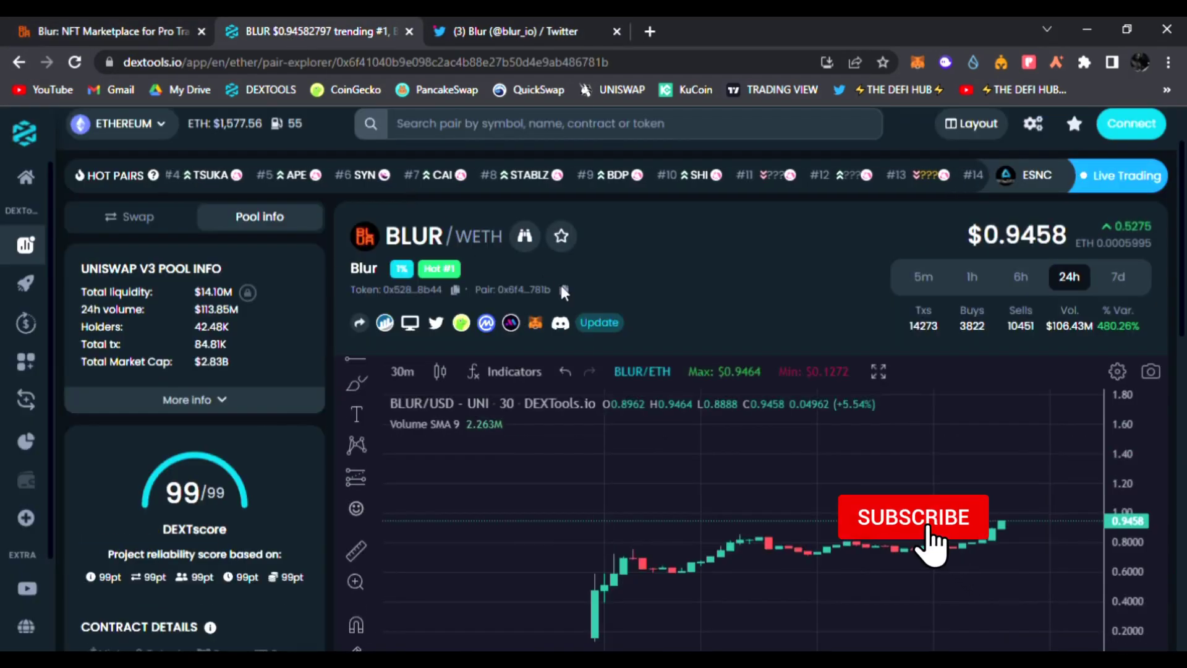